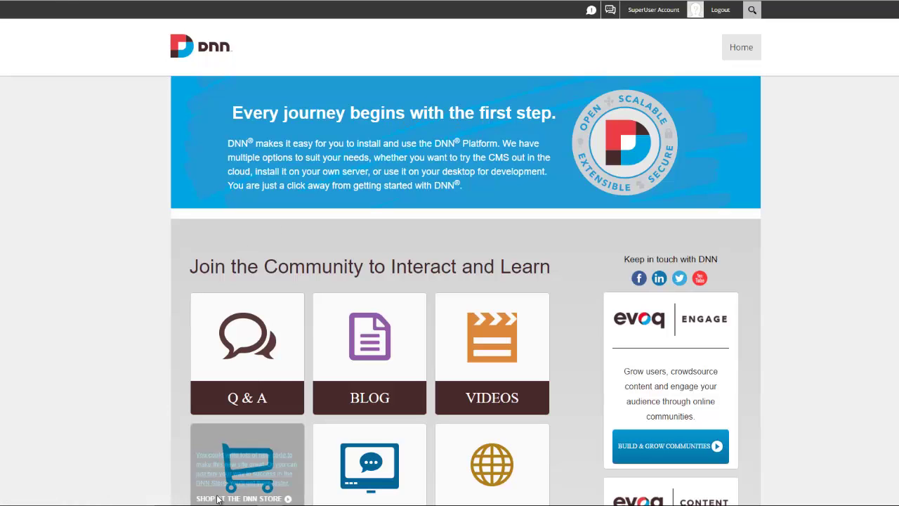
# Bring up the Live Slider_v7.1.3_Extract Me folder window and inspect its path.
pyautogui.click(256, 446)
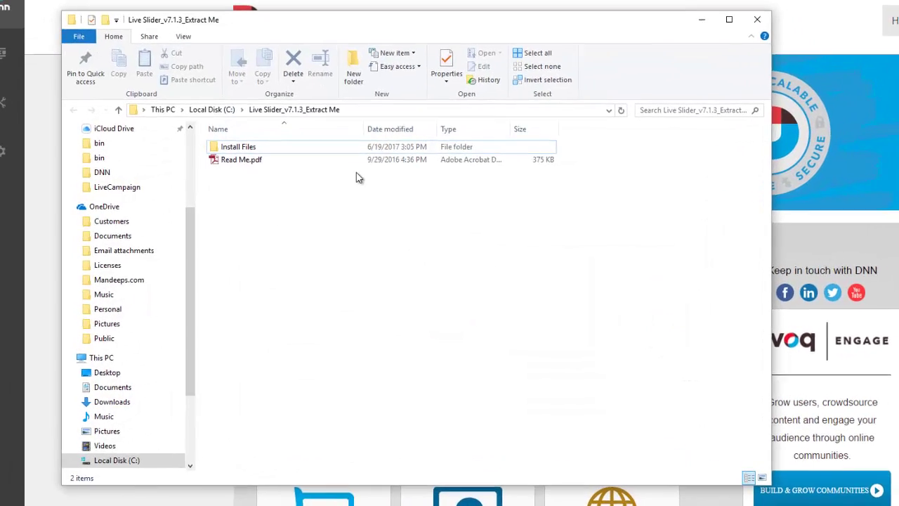
pyautogui.click(329, 106)
pyautogui.moveTo(262, 112); pyautogui.dragTo(180, 116)
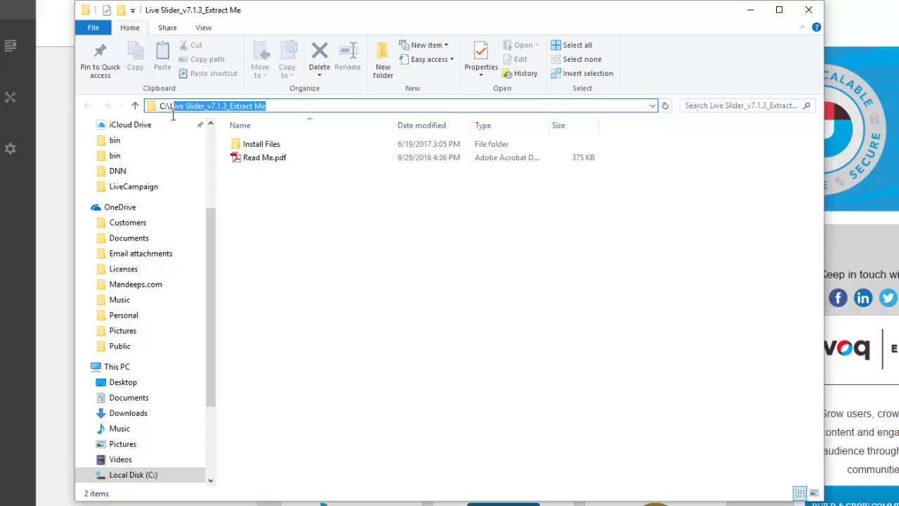
pyautogui.click(184, 106)
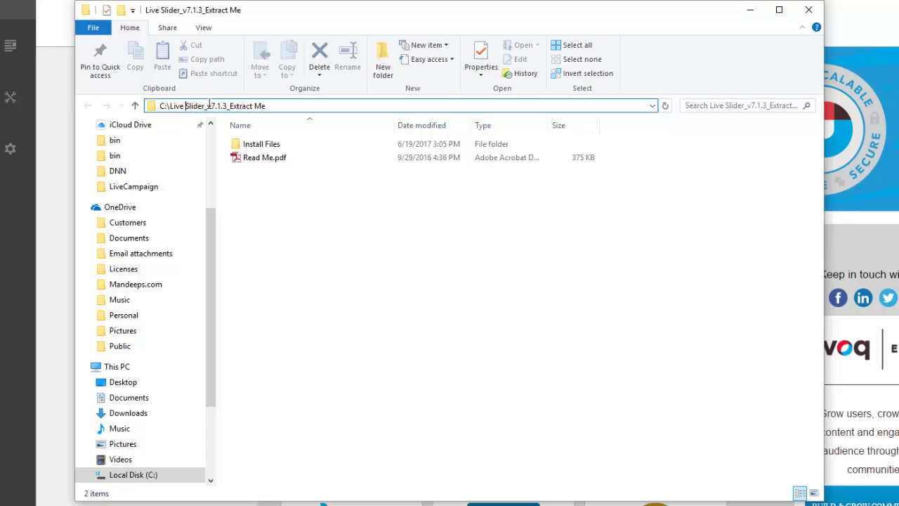
pyautogui.moveTo(231, 105); pyautogui.dragTo(300, 107)
pyautogui.click(328, 197)
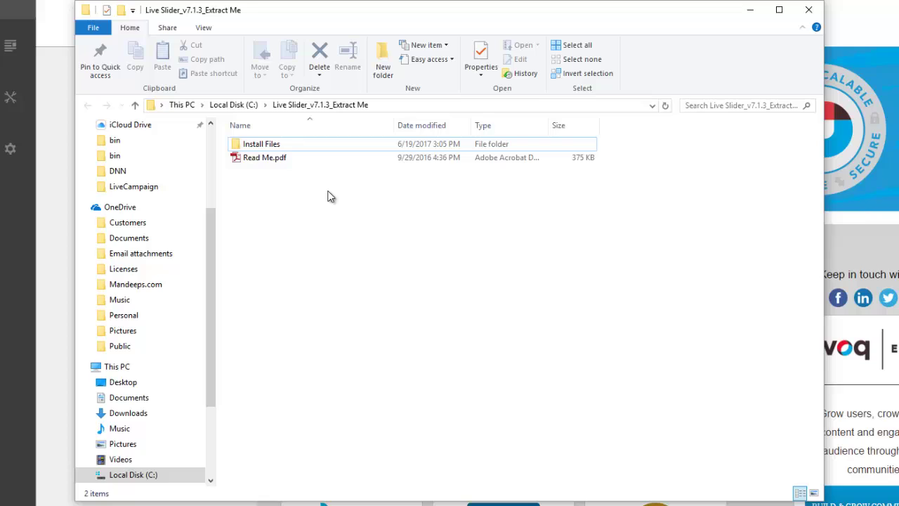
# Open Install Files to reveal LiveSlider_7.1.3_DNN73_Install.zip, with the window moved over the browser.
pyautogui.doubleClick(278, 143)
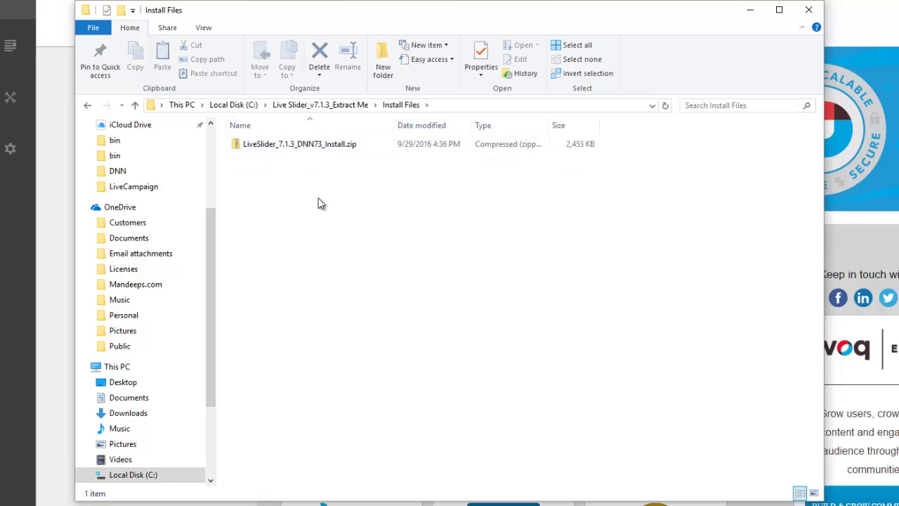
pyautogui.click(312, 147)
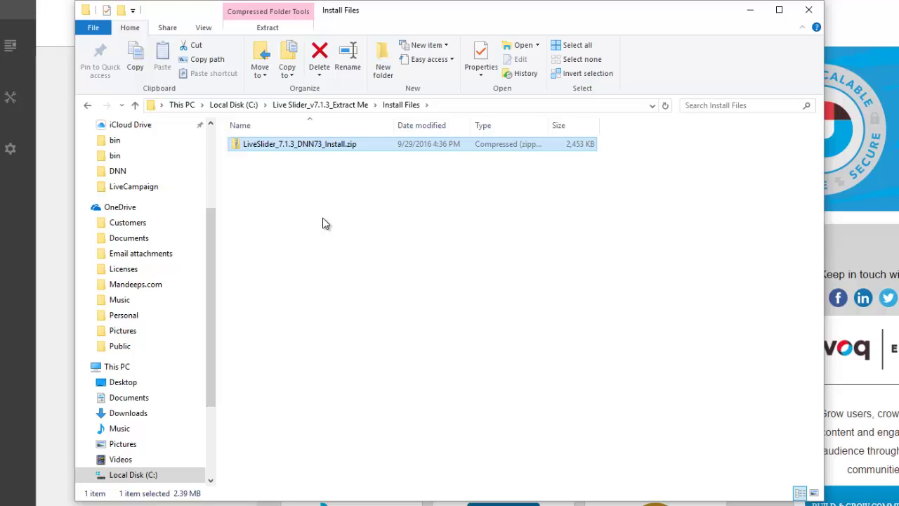
pyautogui.click(326, 223)
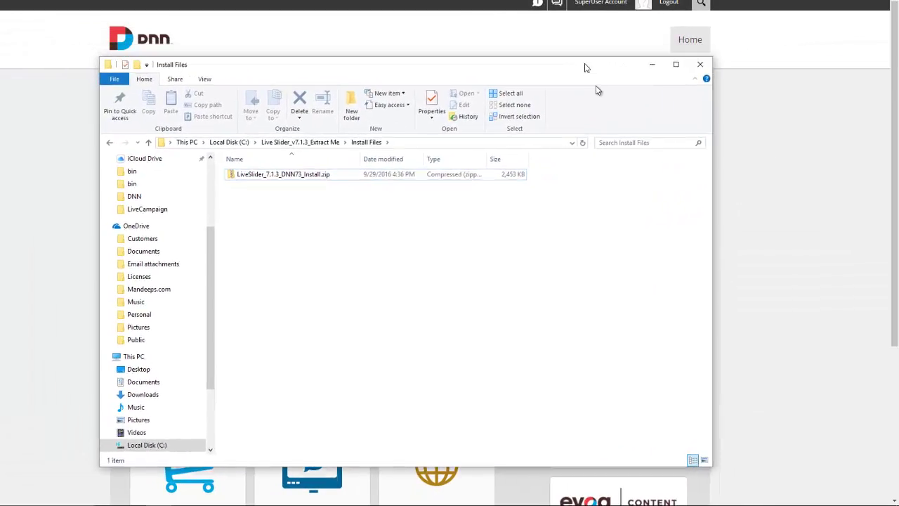
pyautogui.moveTo(586, 68); pyautogui.dragTo(655, 109)
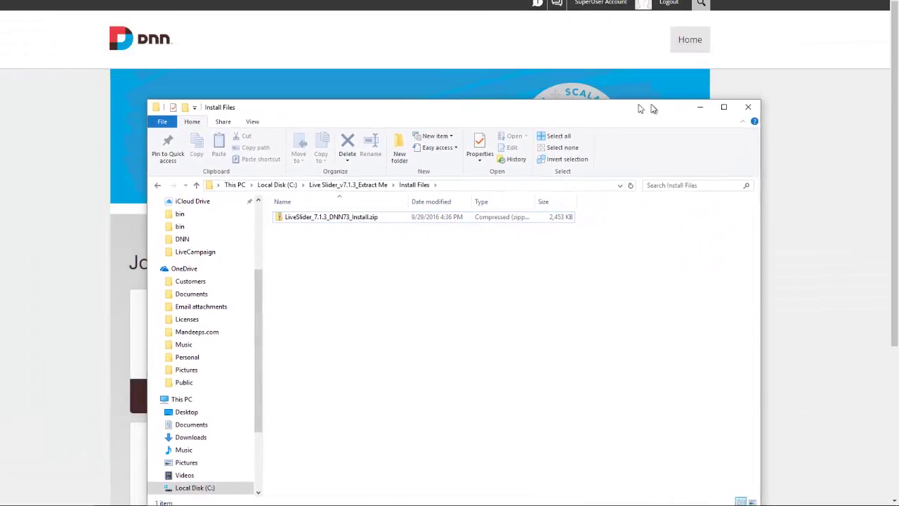
pyautogui.click(356, 214)
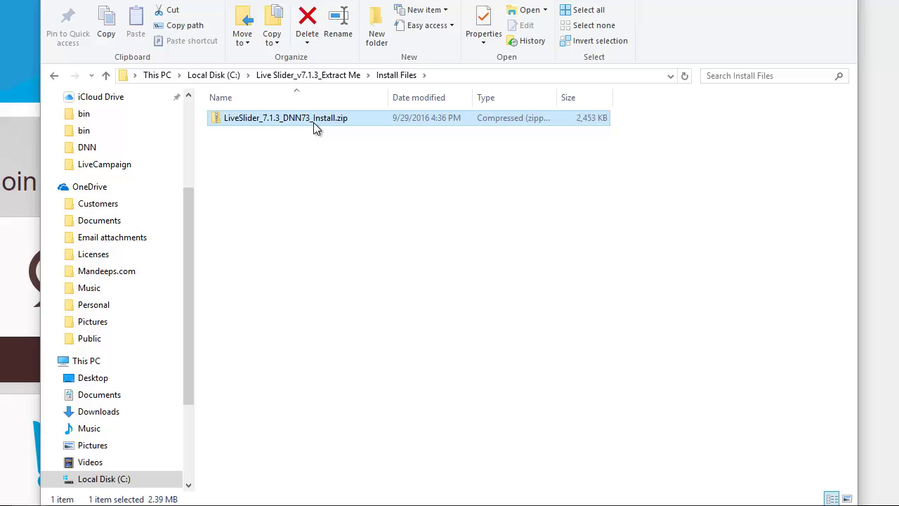
pyautogui.click(335, 184)
pyautogui.click(303, 121)
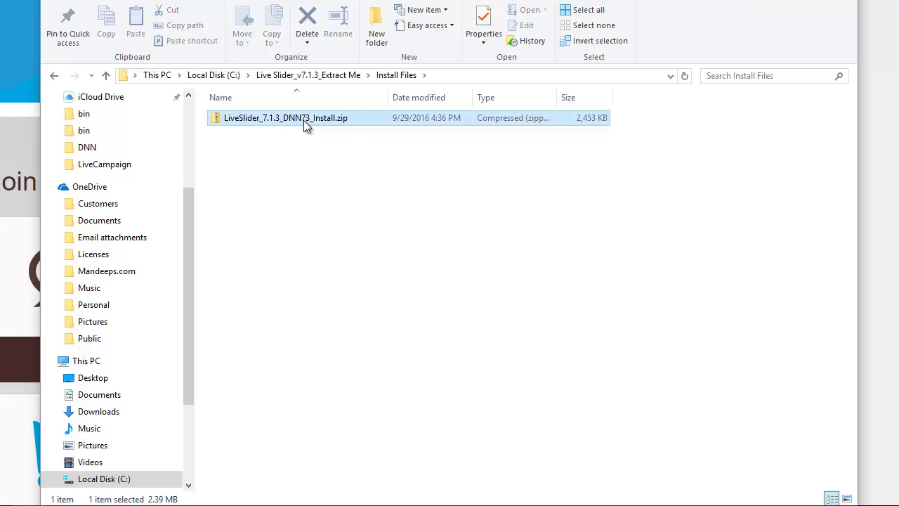
pyautogui.click(328, 226)
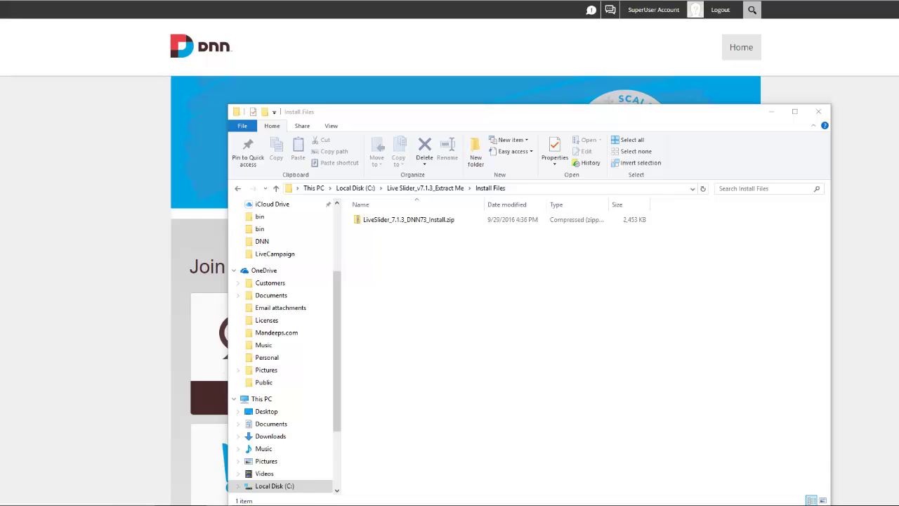
# Open Tahoe_v1.0.0_Extract Me's Install Files\Module folder showing LiveSlider_7.1.5, and move the windows aside.
pyautogui.click(191, 479)
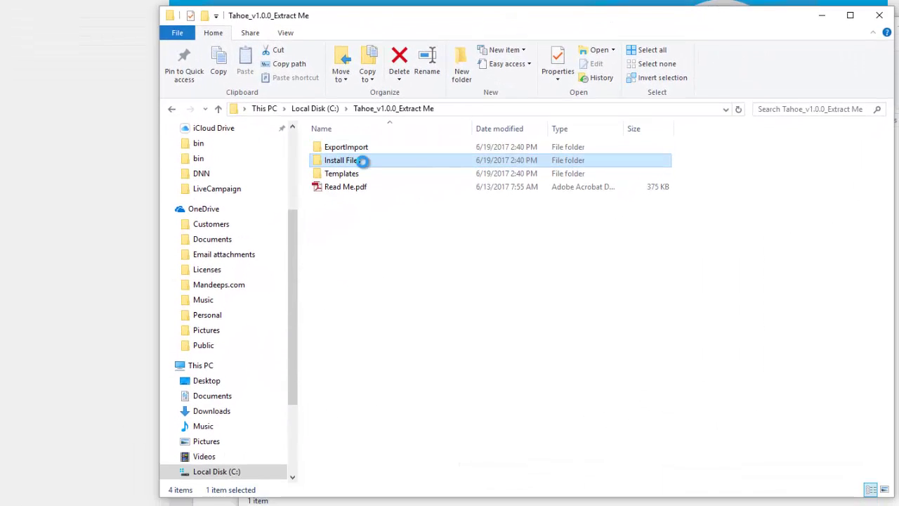
pyautogui.doubleClick(363, 161)
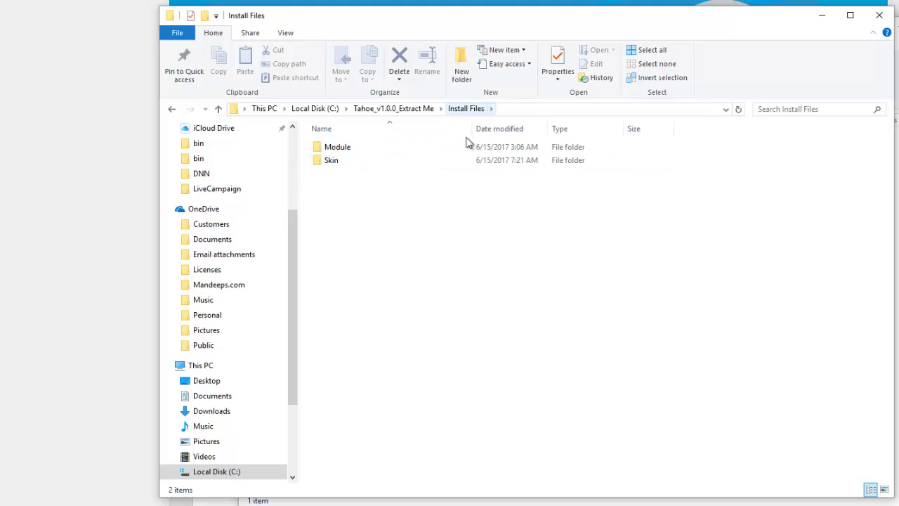
pyautogui.doubleClick(355, 147)
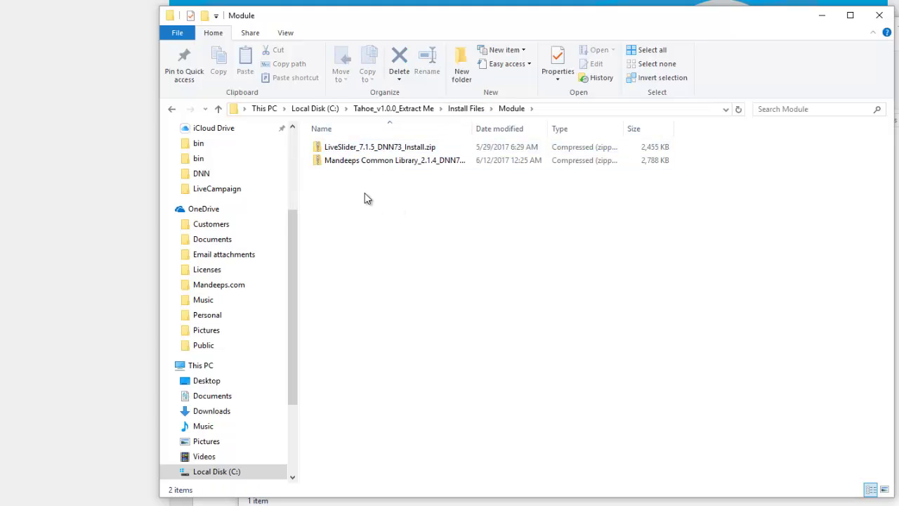
pyautogui.click(414, 149)
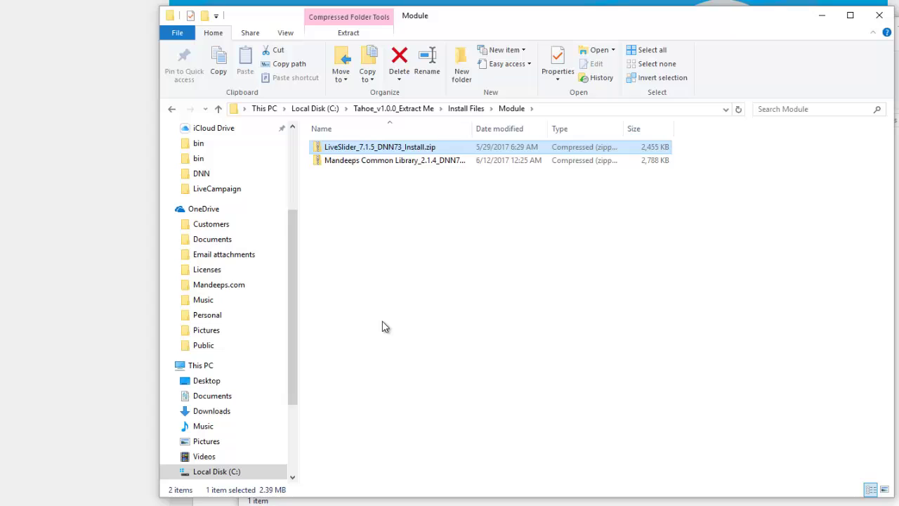
pyautogui.keyDown('ctrl'); pyautogui.click(574, 148); pyautogui.keyUp('ctrl')
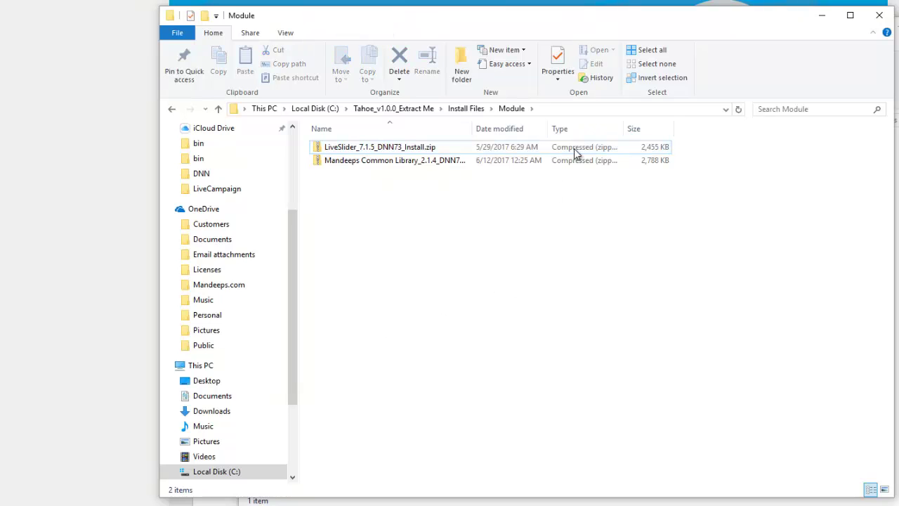
pyautogui.moveTo(651, 19); pyautogui.dragTo(497, 17)
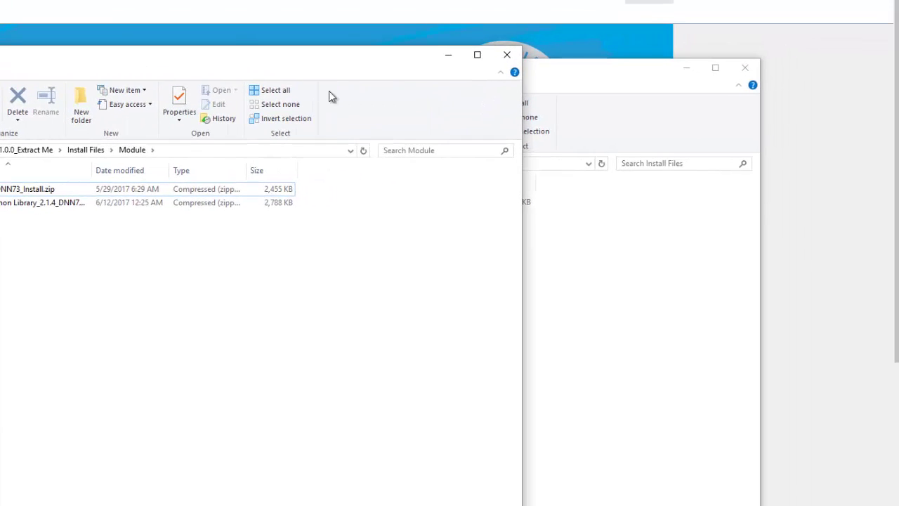
pyautogui.moveTo(550, 74); pyautogui.dragTo(654, 16)
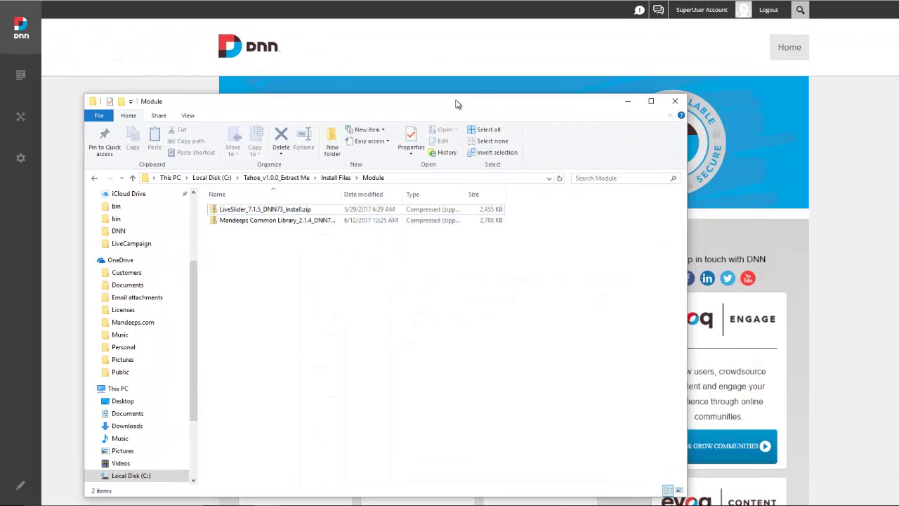
pyautogui.moveTo(457, 104); pyautogui.dragTo(830, 86)
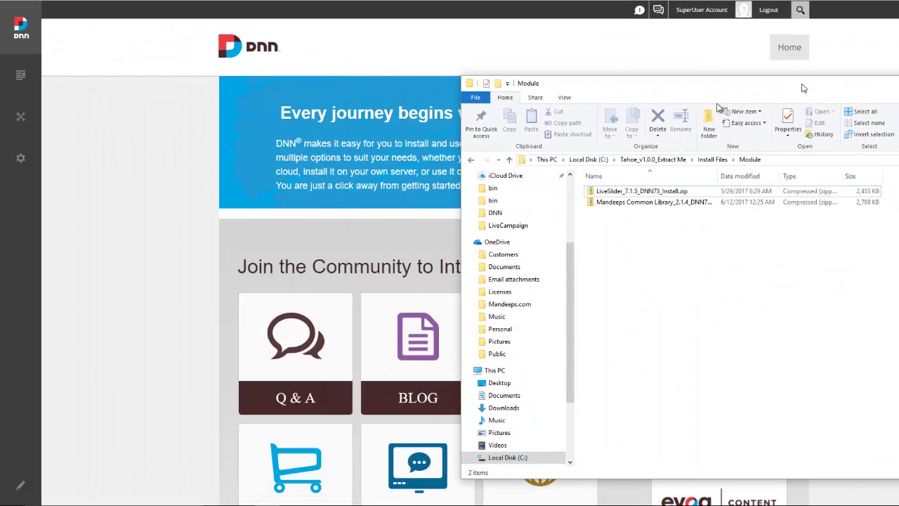
# Upload LiveSlider_7.1.5_DNN73_Install.zip from the Tahoe Module folder as a new extension.
pyautogui.click(25, 168)
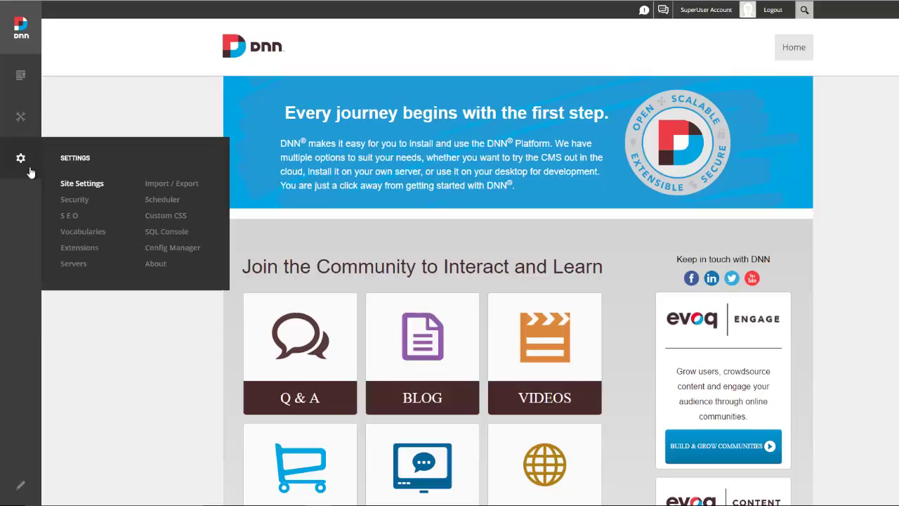
pyautogui.click(77, 183)
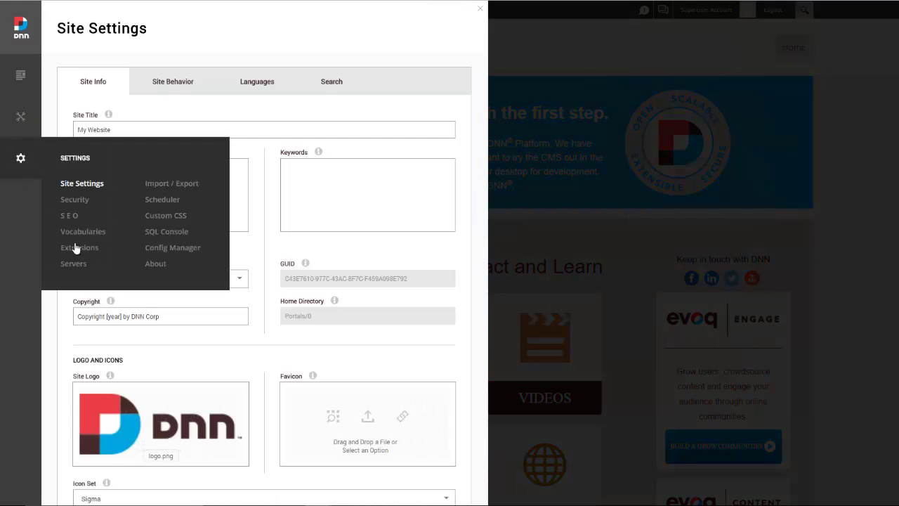
pyautogui.click(74, 245)
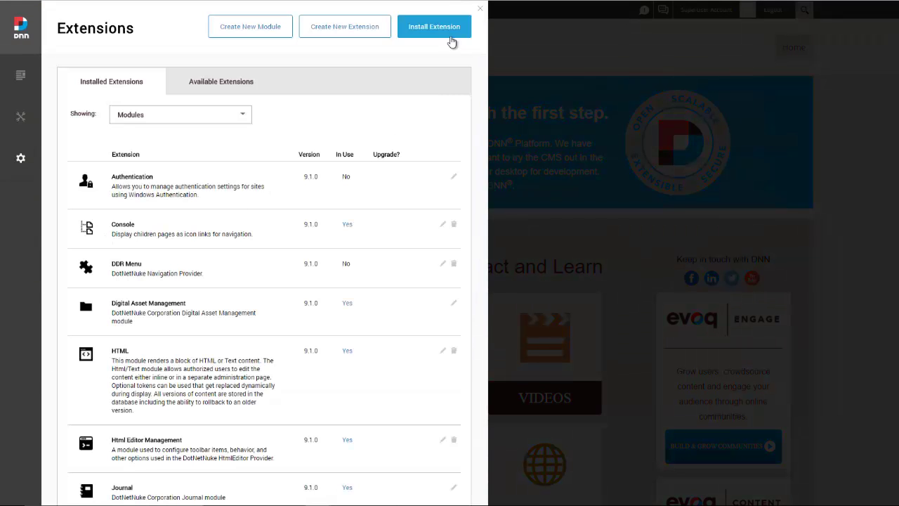
pyautogui.click(450, 34)
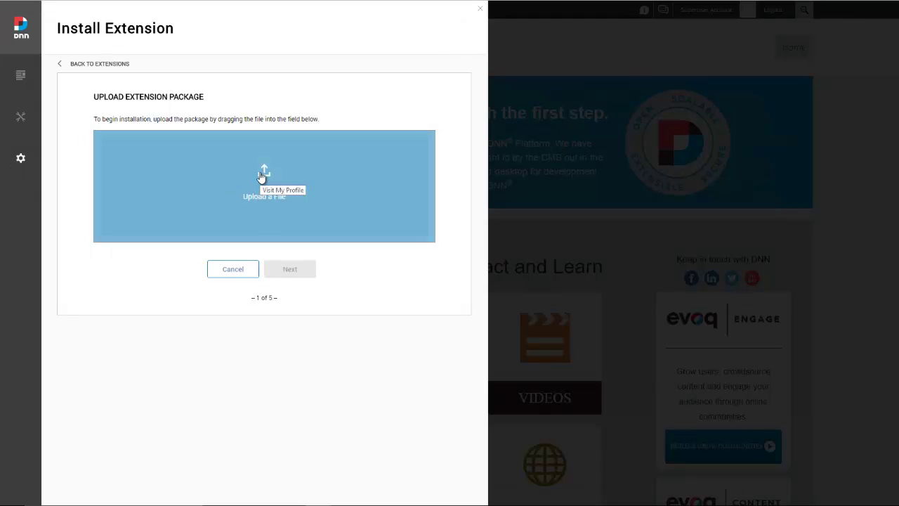
pyautogui.click(263, 177)
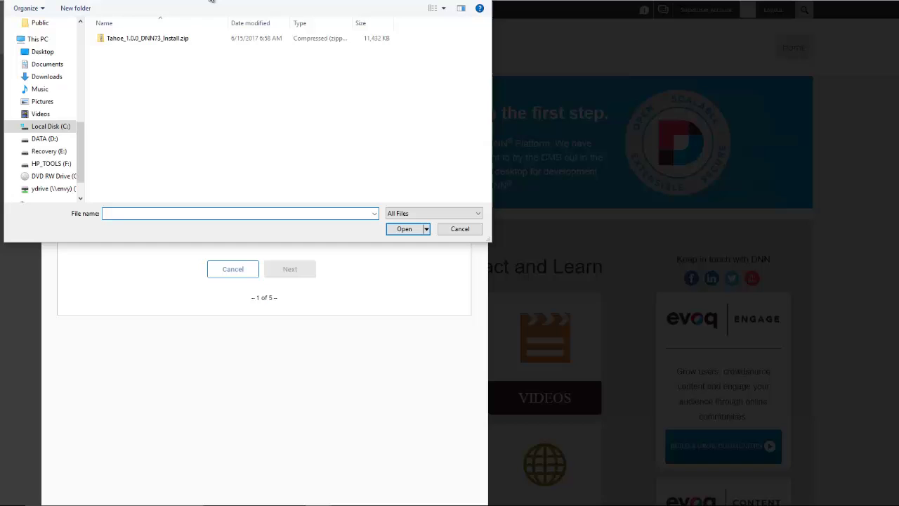
pyautogui.doubleClick(133, 39)
pyautogui.doubleClick(128, 49)
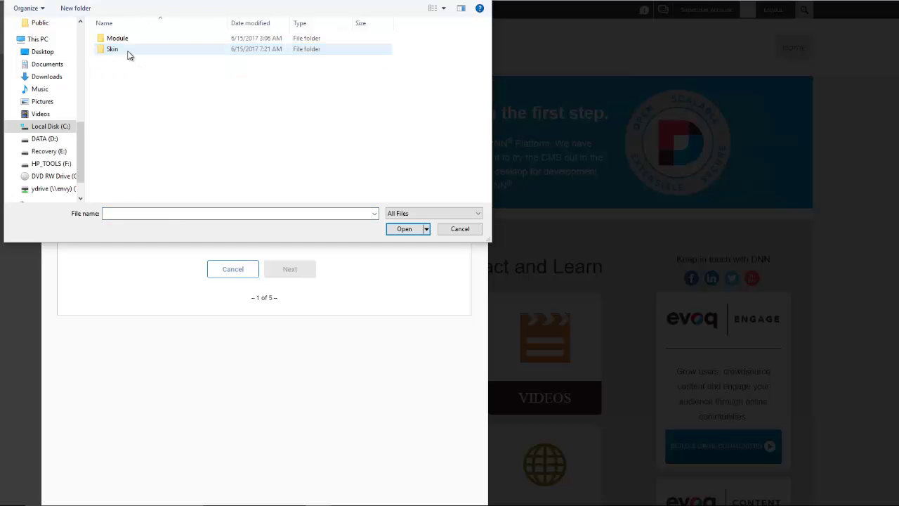
pyautogui.doubleClick(137, 39)
pyautogui.doubleClick(138, 39)
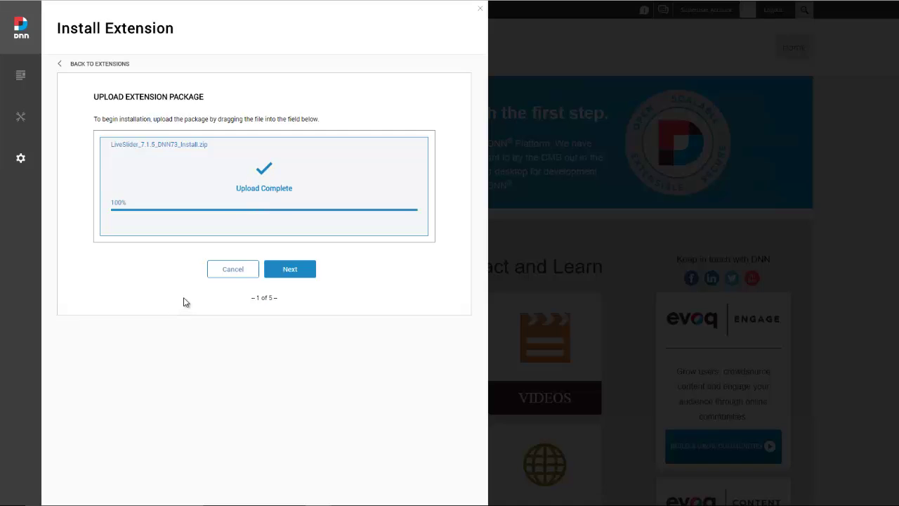
# Accept the license, install the package, confirm installation succeeded, and close the Extensions panel.
pyautogui.click(295, 269)
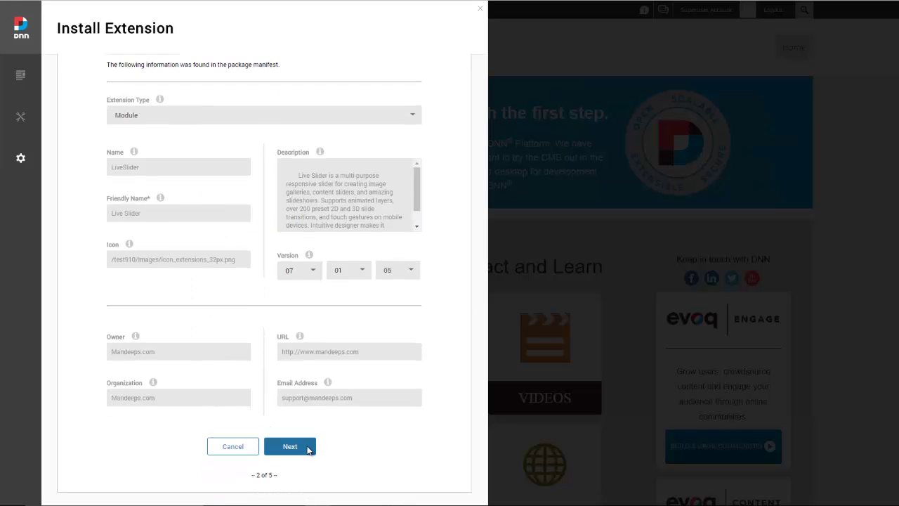
pyautogui.click(307, 448)
pyautogui.click(296, 308)
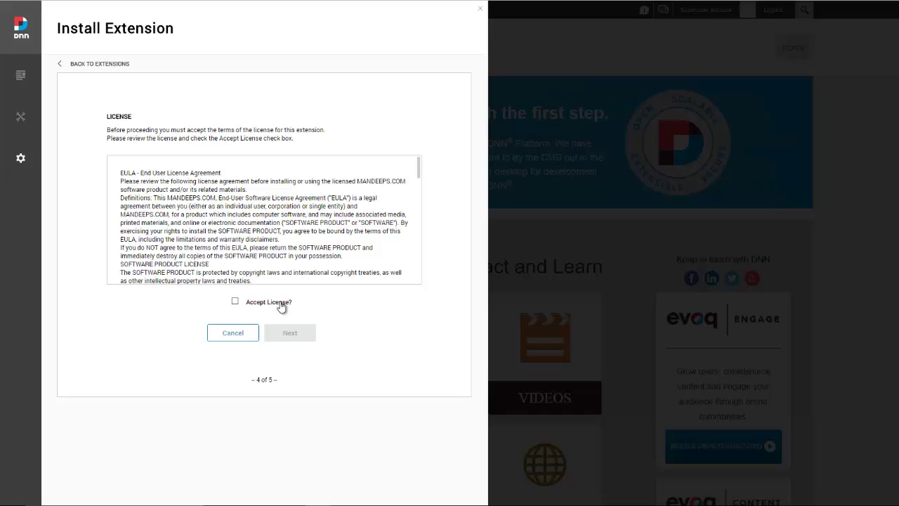
pyautogui.click(281, 305)
pyautogui.click(292, 333)
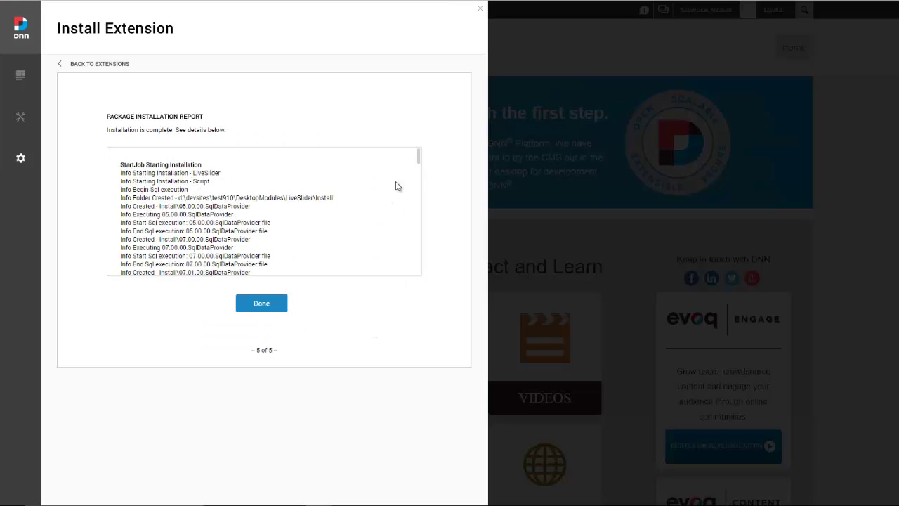
pyautogui.moveTo(419, 168)
pyautogui.mouseDown()
pyautogui.moveTo(413, 269)
pyautogui.moveTo(313, 283)
pyautogui.mouseUp()
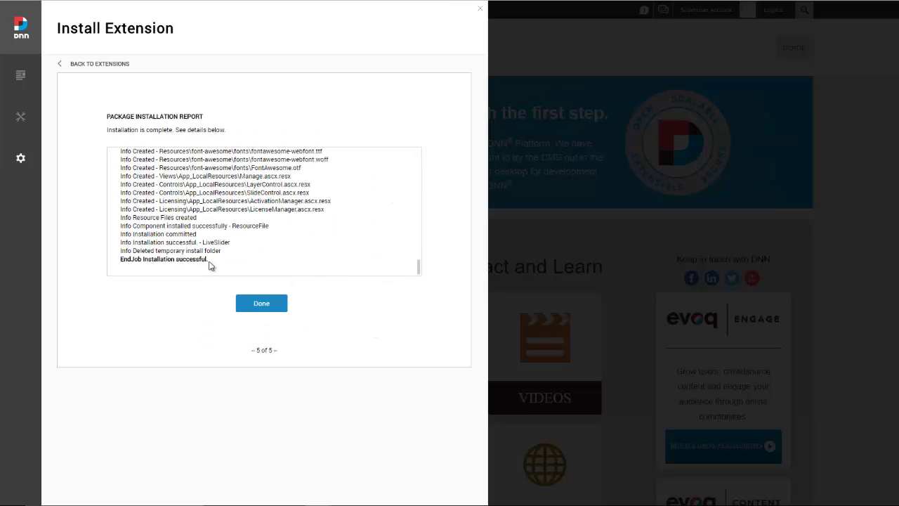
pyautogui.moveTo(209, 262); pyautogui.dragTo(148, 267)
pyautogui.click(270, 308)
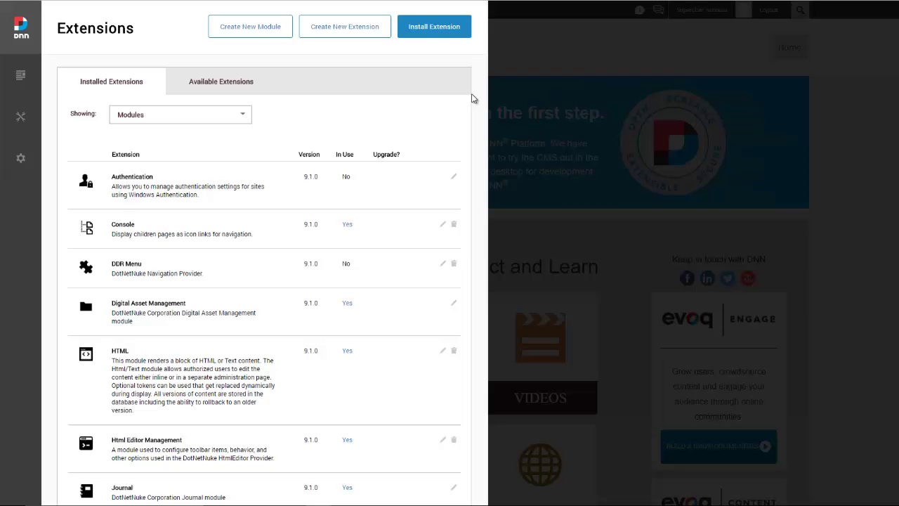
pyautogui.click(845, 211)
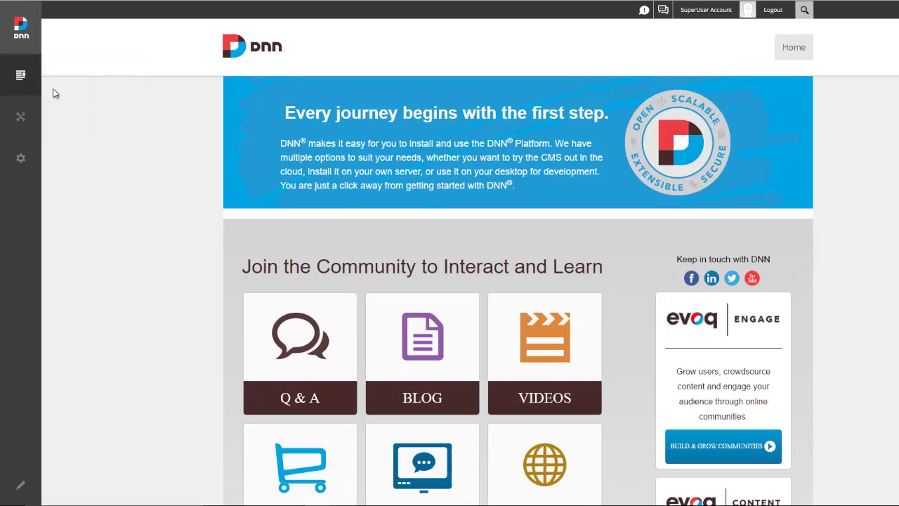
pyautogui.moveTo(21, 74)
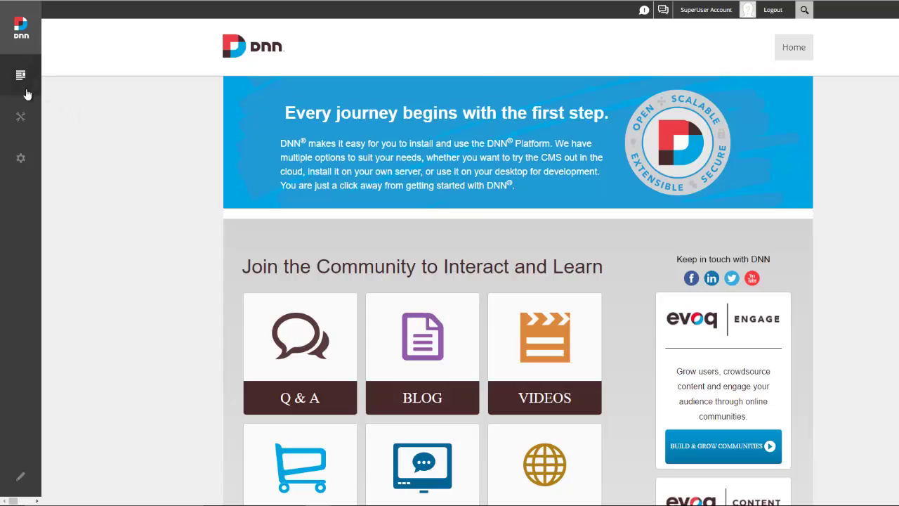
# Add a page named 'Slider' and place it at the top level of the page tree.
pyautogui.click(59, 102)
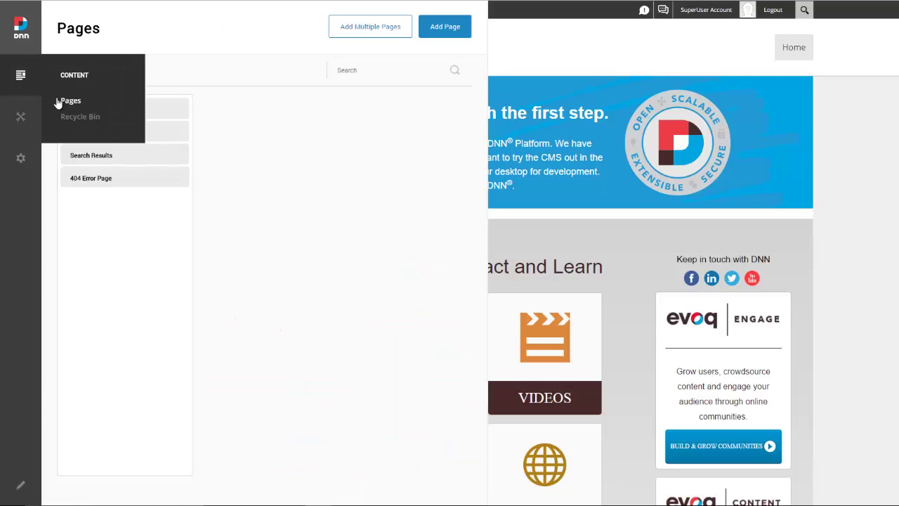
pyautogui.click(445, 30)
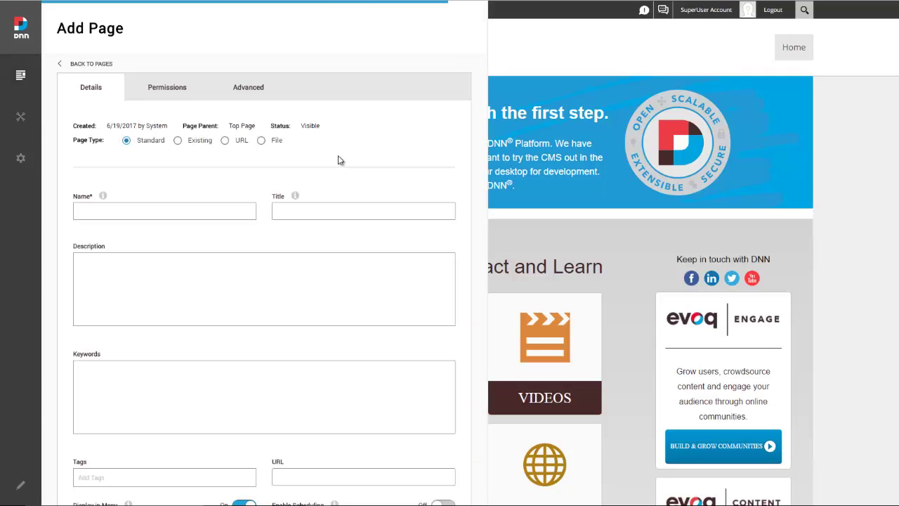
pyautogui.click(152, 214)
pyautogui.write('Slider')
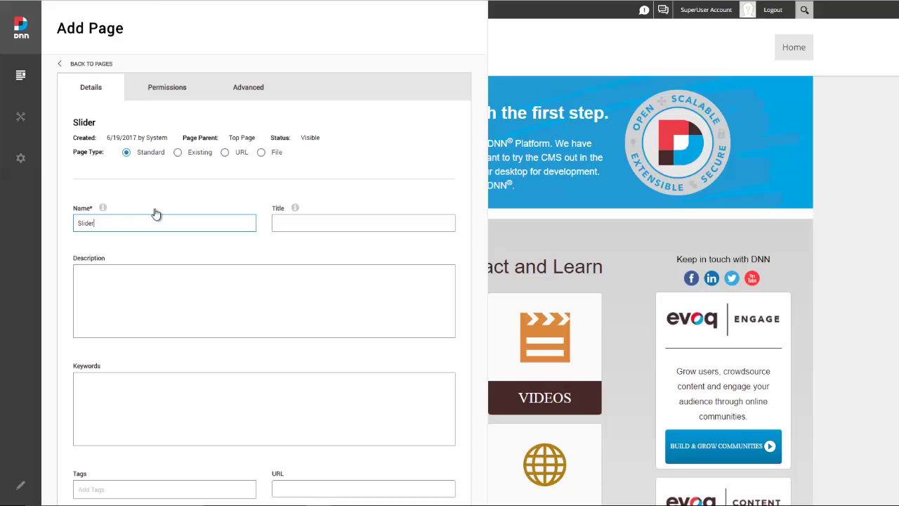
pyautogui.scroll(-1, 156, 213)
pyautogui.scroll(-1, 196, 391)
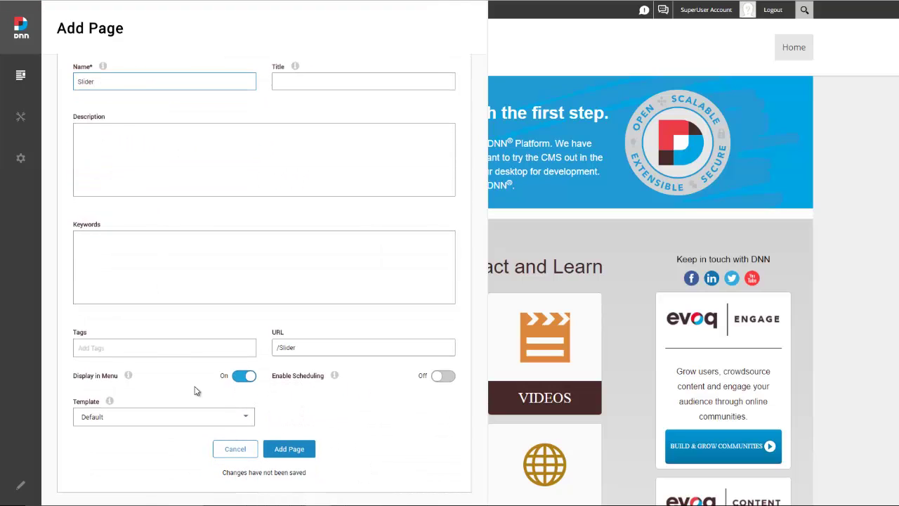
pyautogui.click(298, 452)
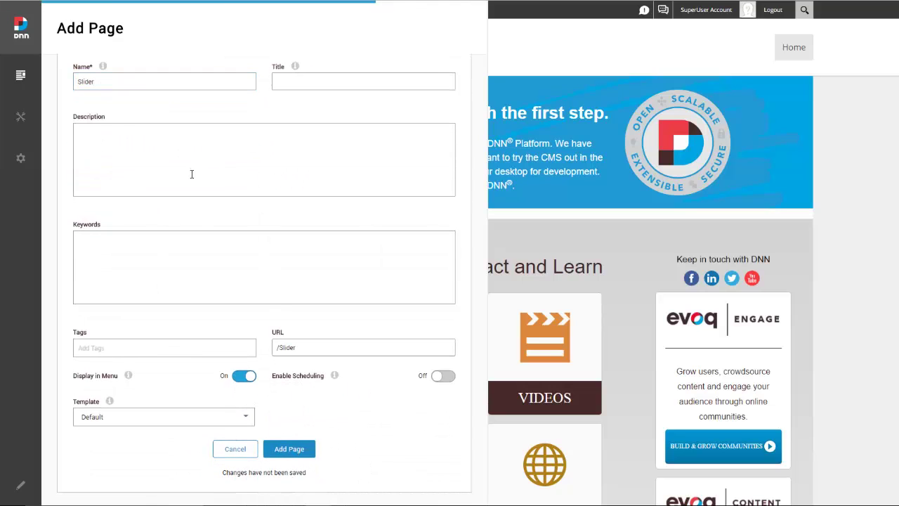
pyautogui.moveTo(295, 183); pyautogui.dragTo(127, 215)
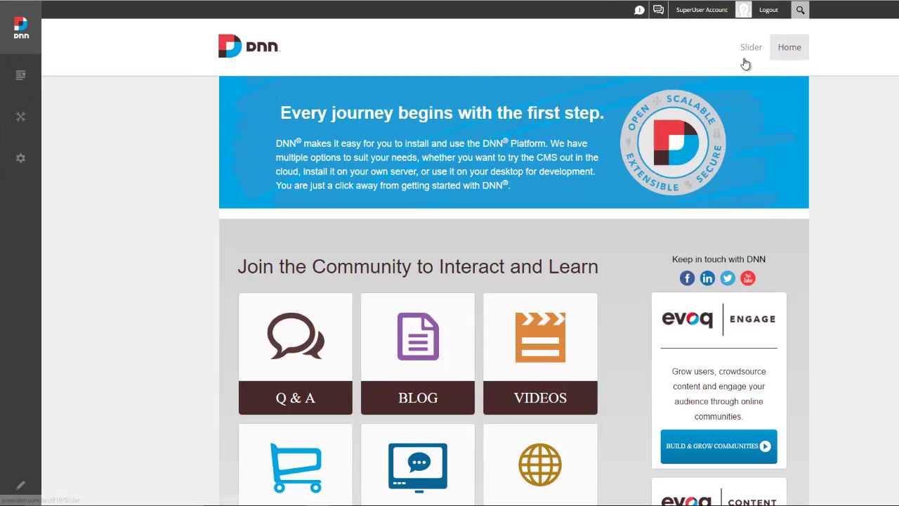
# Put the Slider page in edit mode and search the module list for 'lide' to add Live Slider.
pyautogui.click(749, 49)
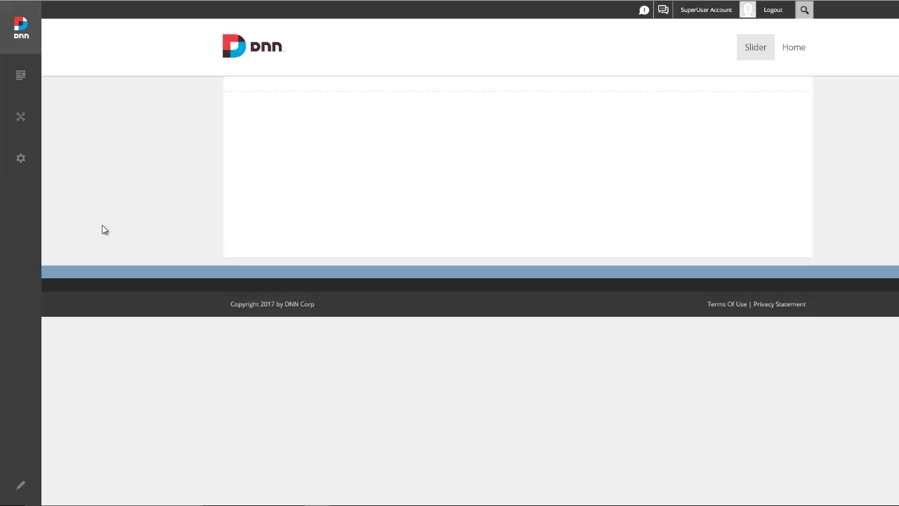
pyautogui.click(20, 484)
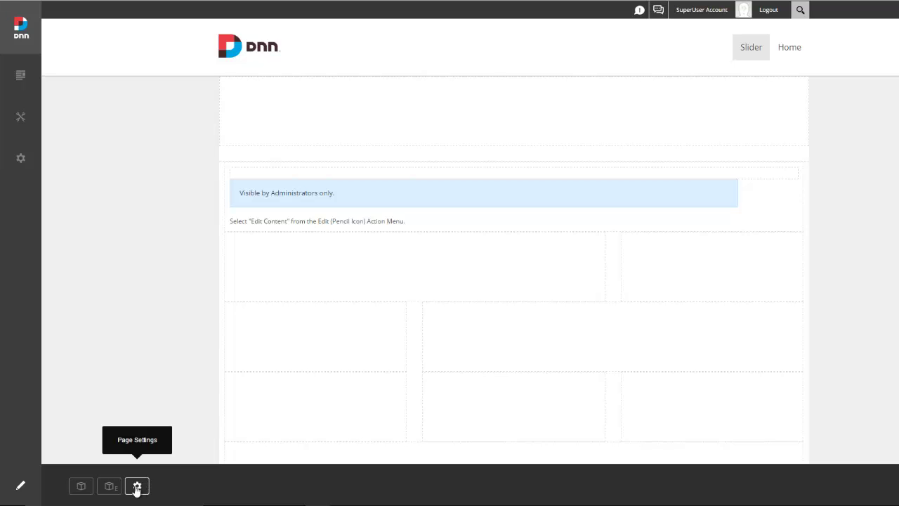
pyautogui.click(83, 486)
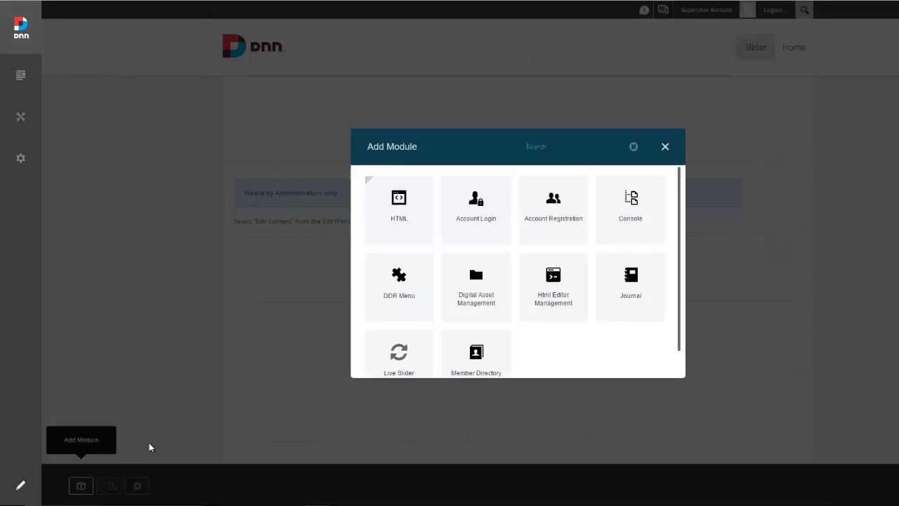
pyautogui.write('slide')
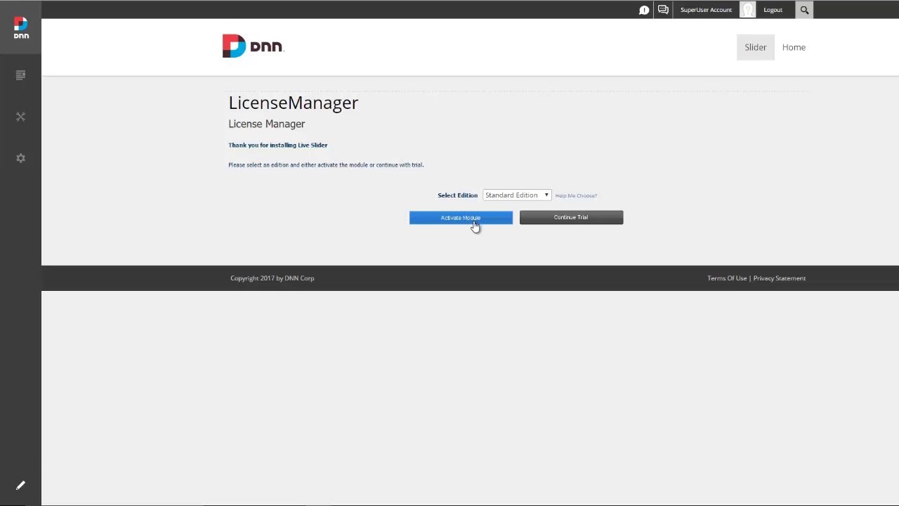
# Continue the Live Slider trial, delete the empty placeholder module, and re-enter edit mode.
pyautogui.click(573, 220)
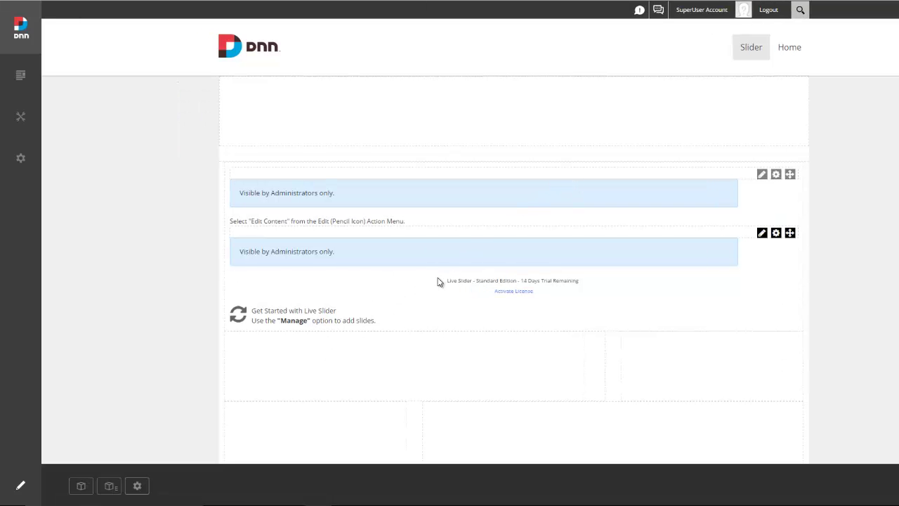
pyautogui.moveTo(594, 281); pyautogui.dragTo(458, 281)
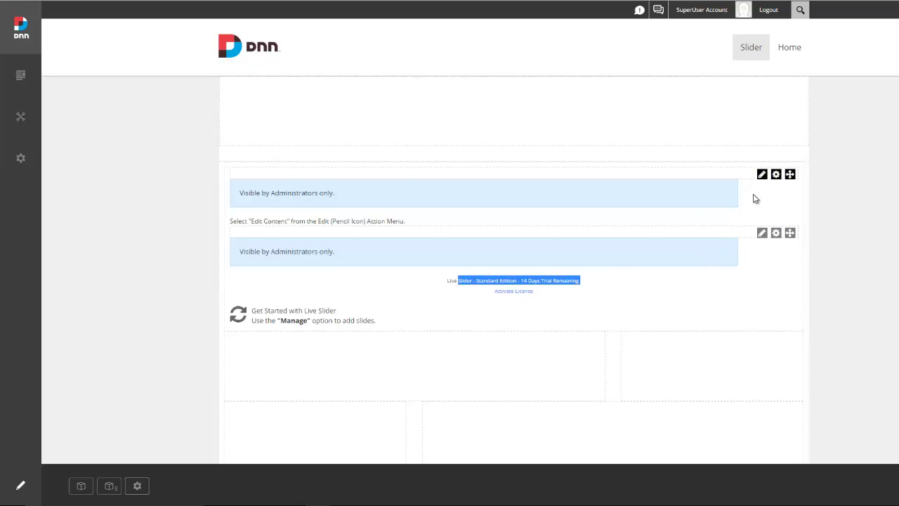
pyautogui.moveTo(775, 174)
pyautogui.click(740, 277)
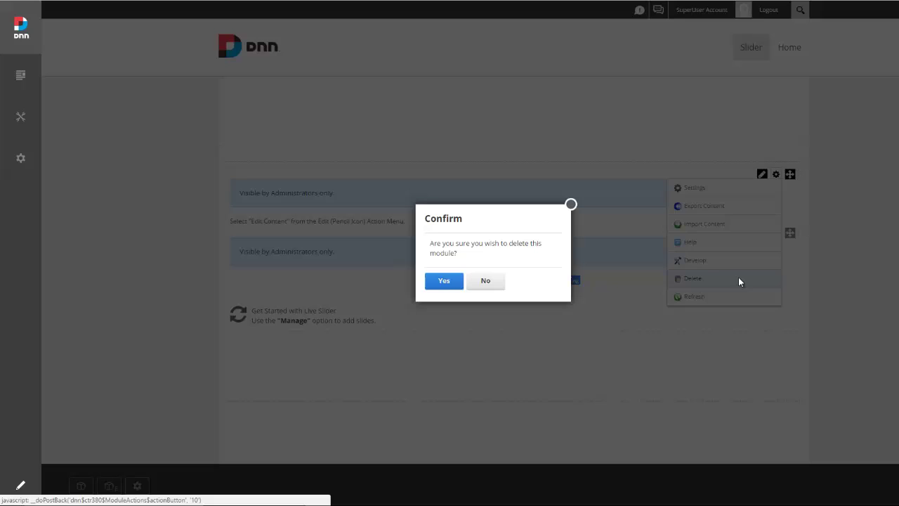
pyautogui.click(453, 282)
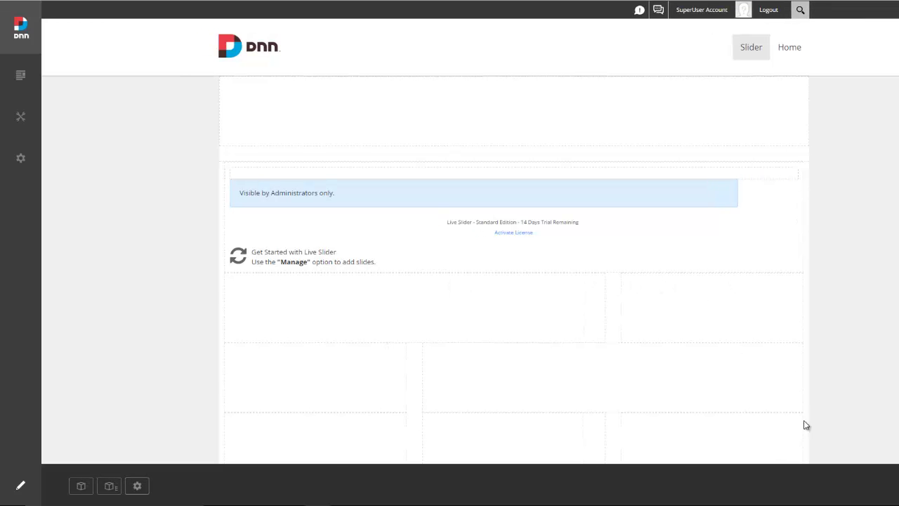
pyautogui.moveTo(595, 221); pyautogui.dragTo(433, 227)
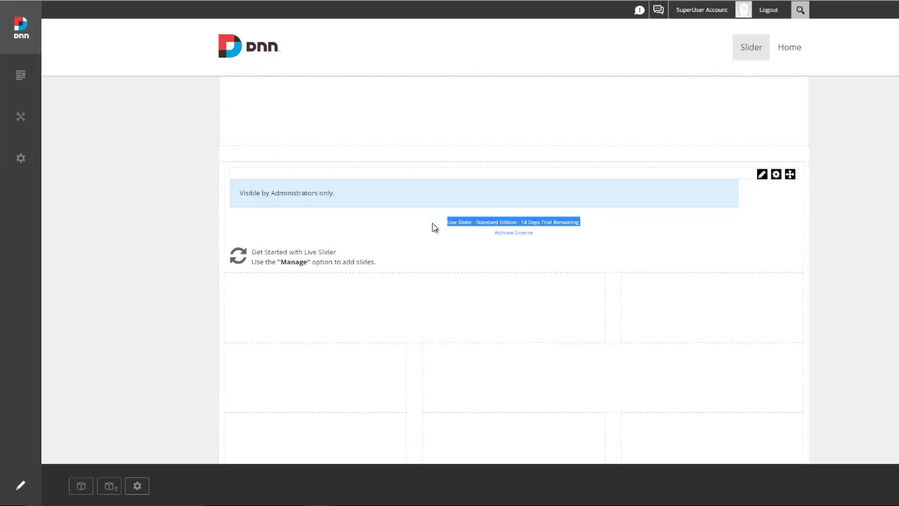
pyautogui.click(560, 258)
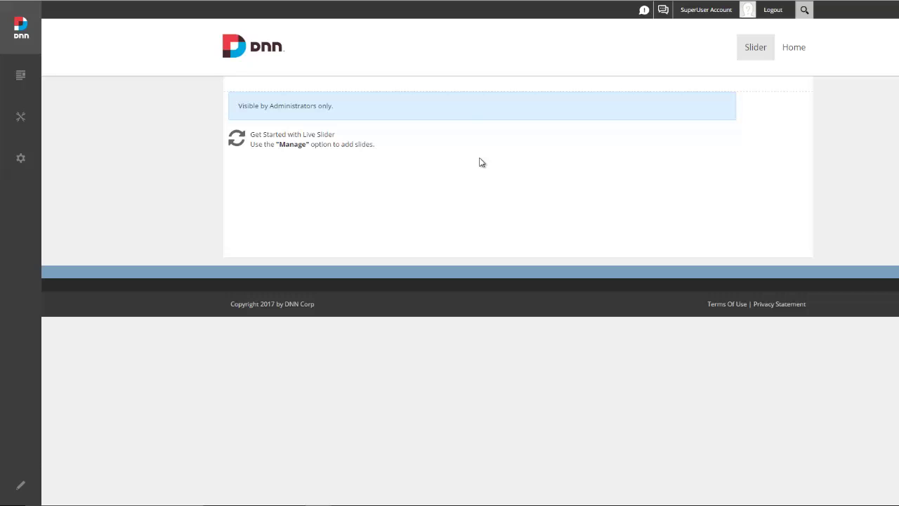
pyautogui.click(21, 485)
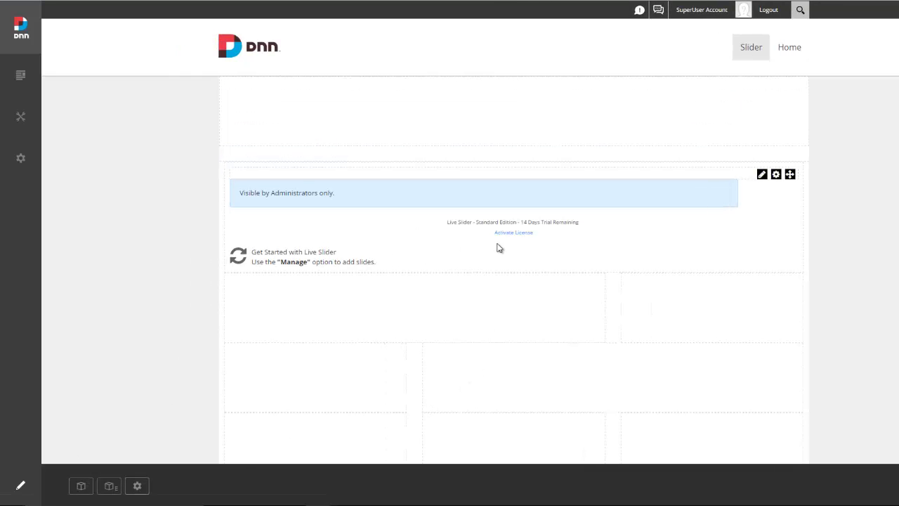
pyautogui.click(525, 234)
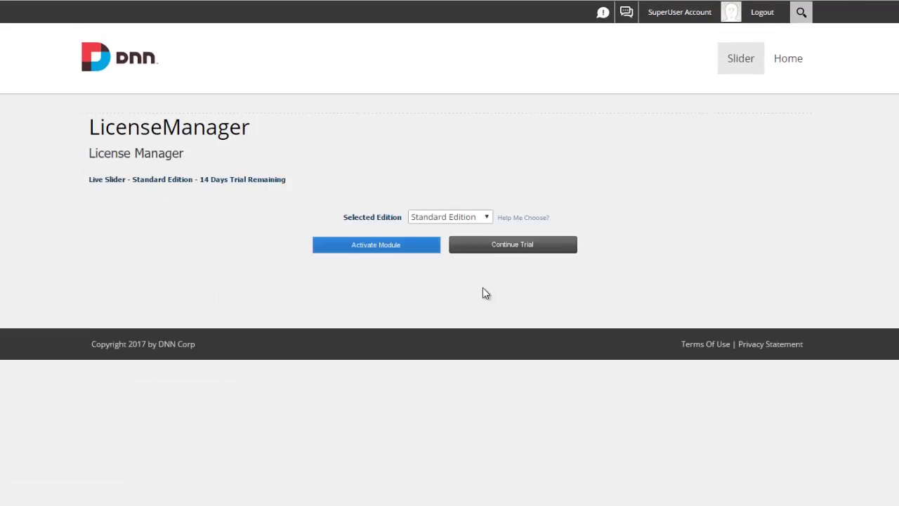
pyautogui.click(404, 247)
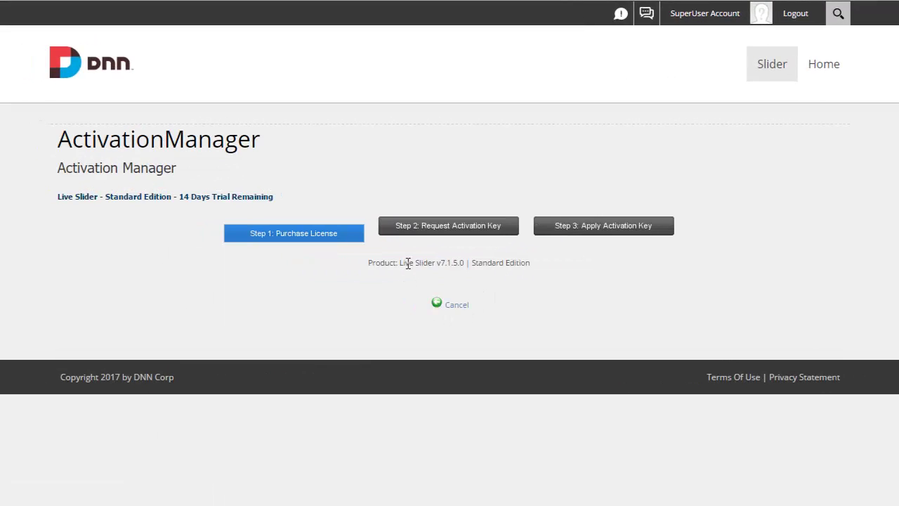
pyautogui.click(442, 226)
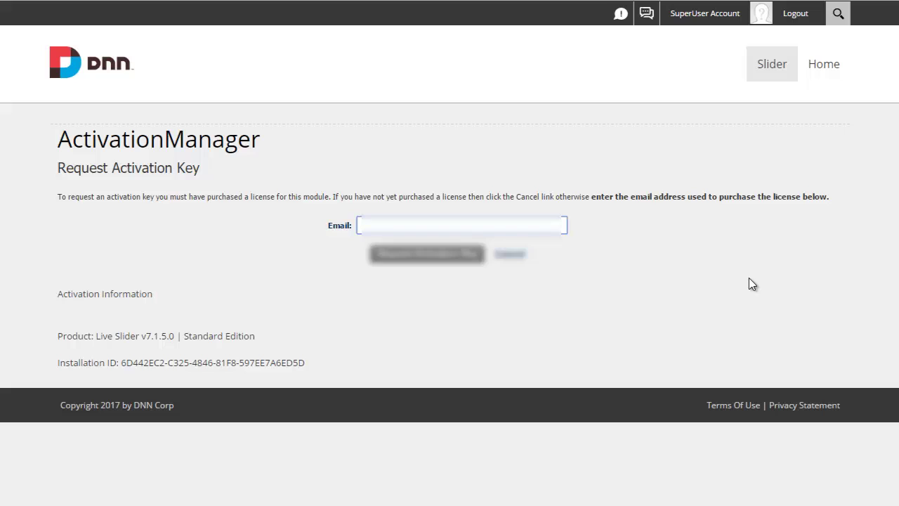
pyautogui.write('name@example.c')
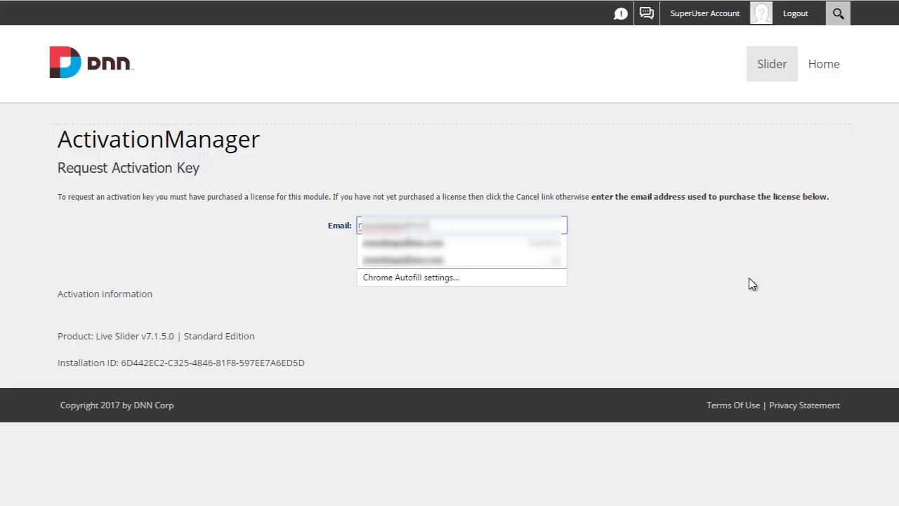
pyautogui.write('om')
pyautogui.click(749, 278)
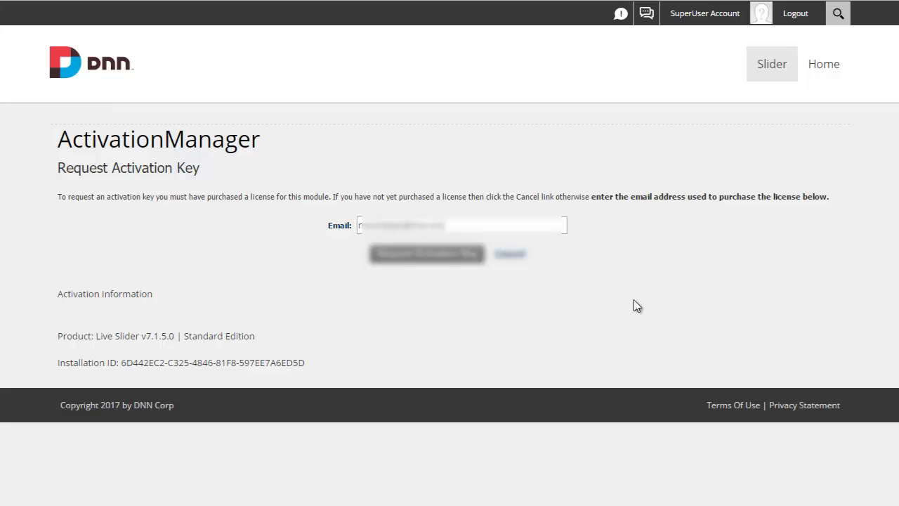
pyautogui.click(453, 257)
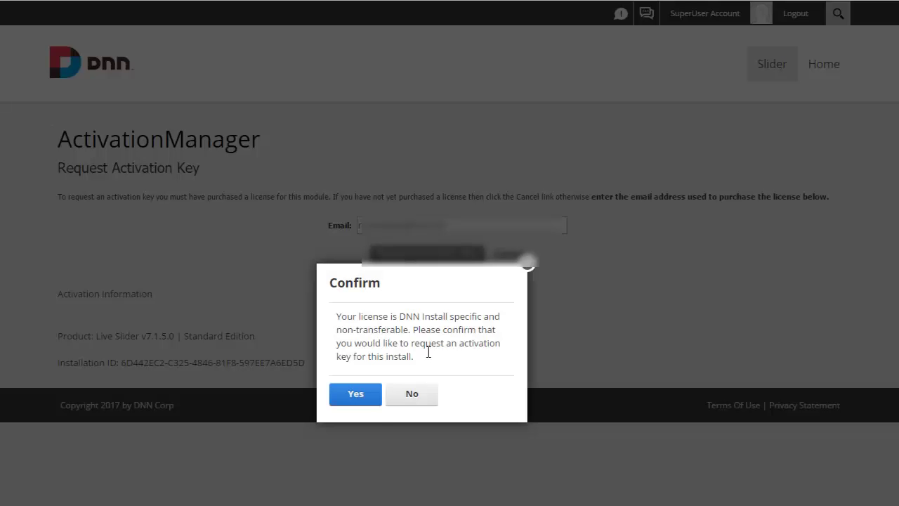
pyautogui.click(364, 406)
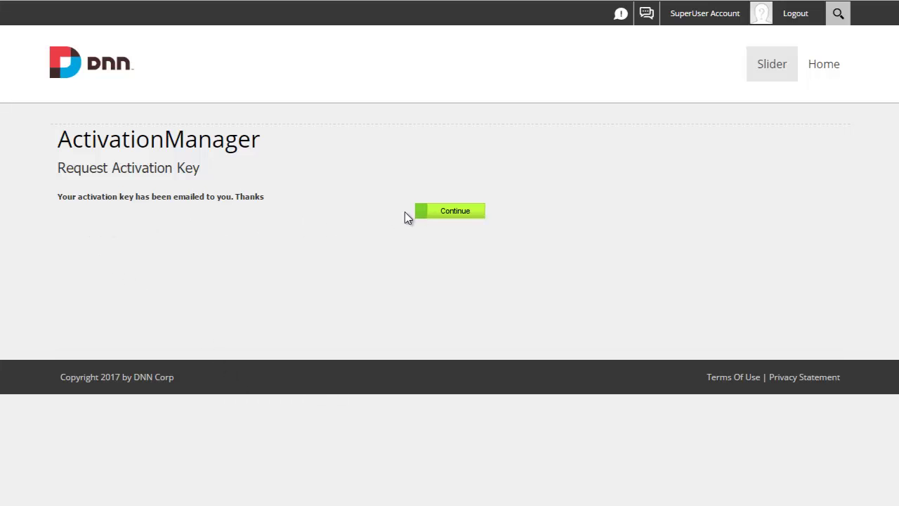
# Paste the received activation key, apply it, and go back to the Slider page.
pyautogui.click(446, 212)
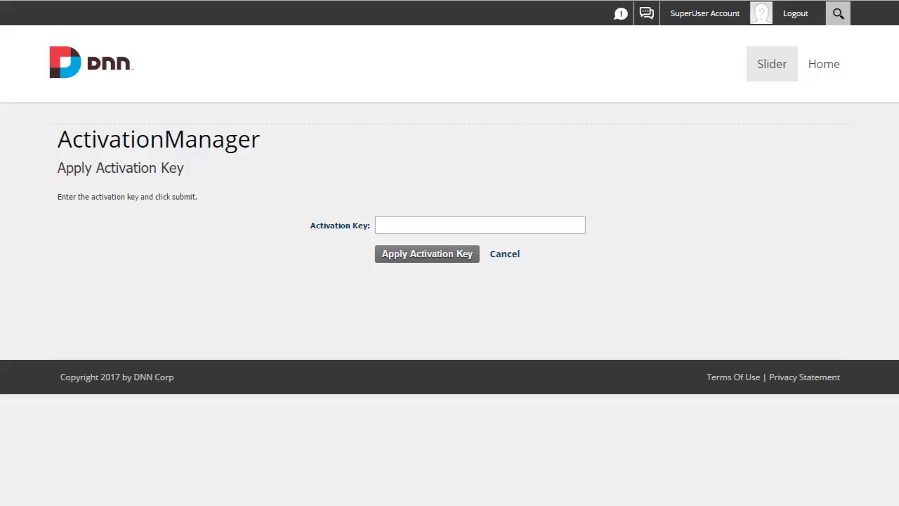
pyautogui.rightClick(493, 228)
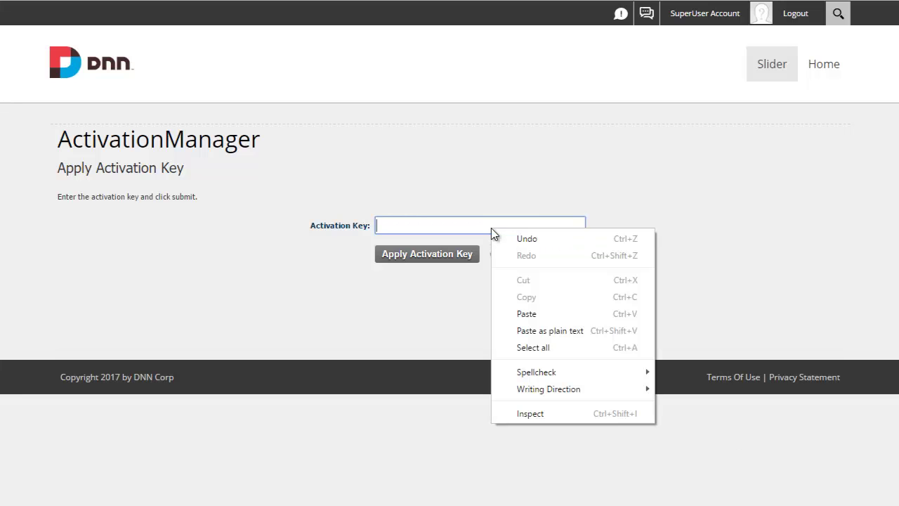
pyautogui.click(577, 312)
pyautogui.click(442, 257)
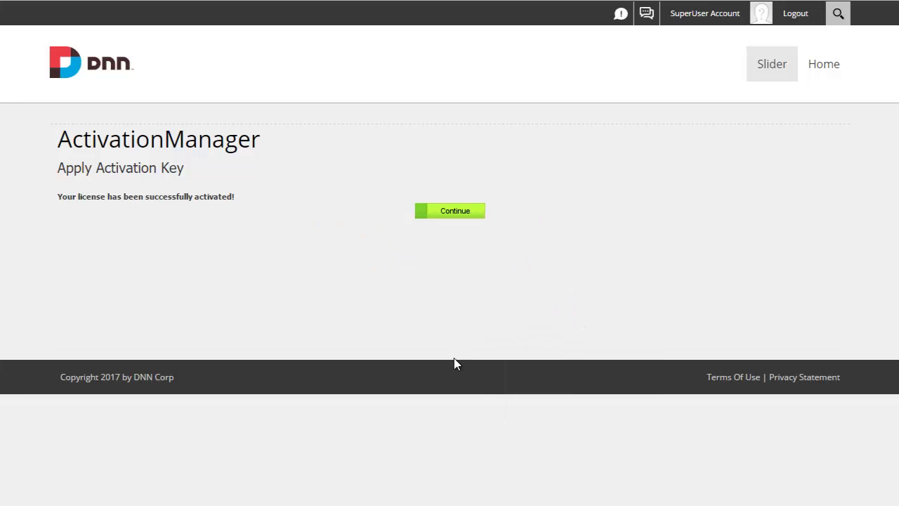
pyautogui.click(449, 215)
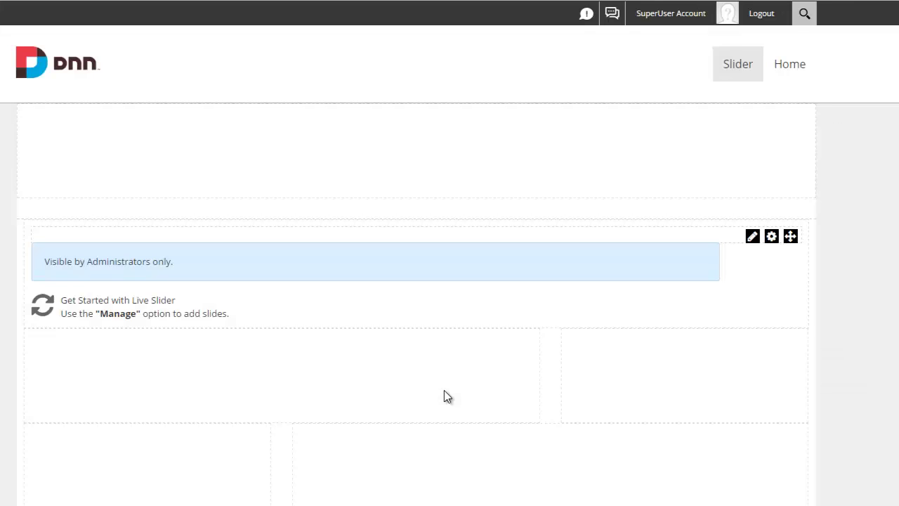